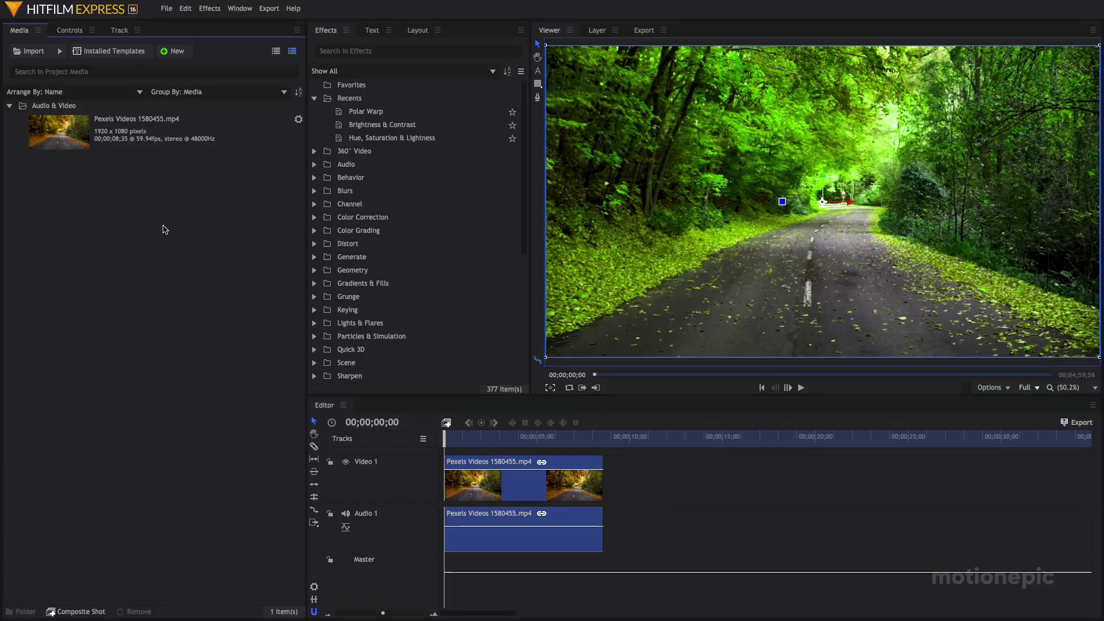
Select the Pexels Videos 1580455.mp4 road clip in the Media panel.
{"action": "left_click", "coordinate": [113, 136]}
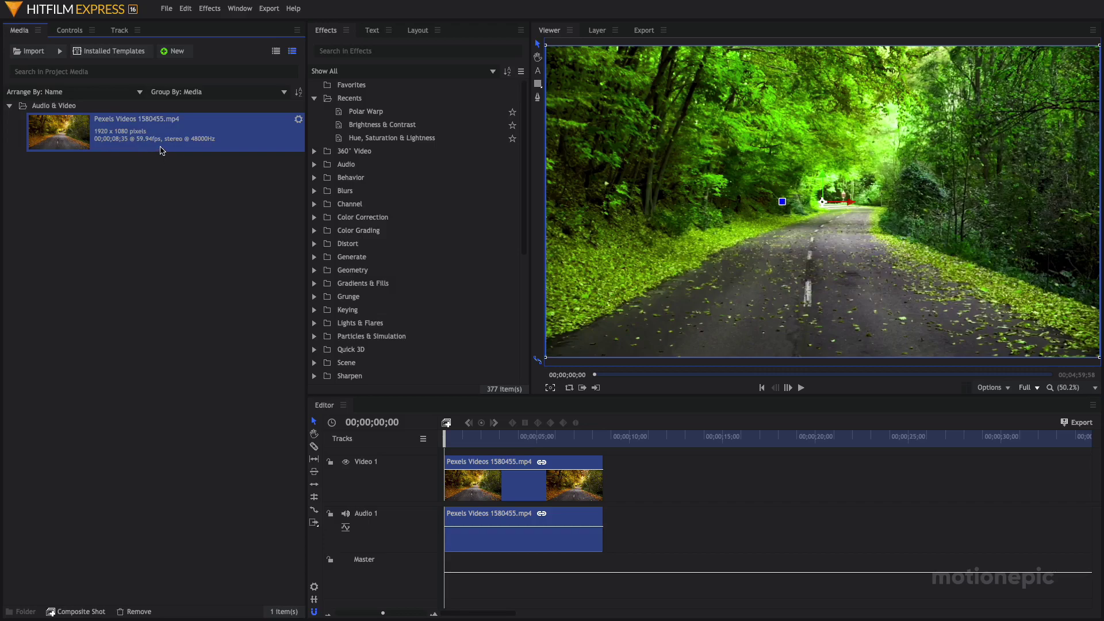
Play the road clip at 1/4 Viewer resolution, then return the playhead to 00:00:00:00.
{"action": "left_click", "coordinate": [1030, 386]}
{"action": "left_click", "coordinate": [1022, 425]}
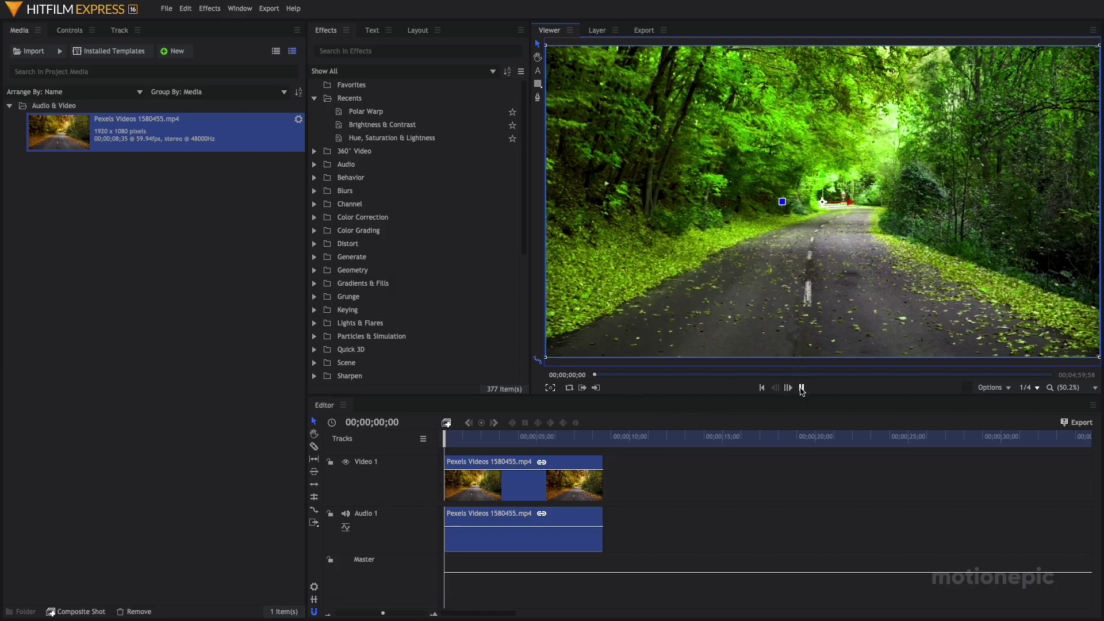
{"action": "left_click", "coordinate": [800, 388]}
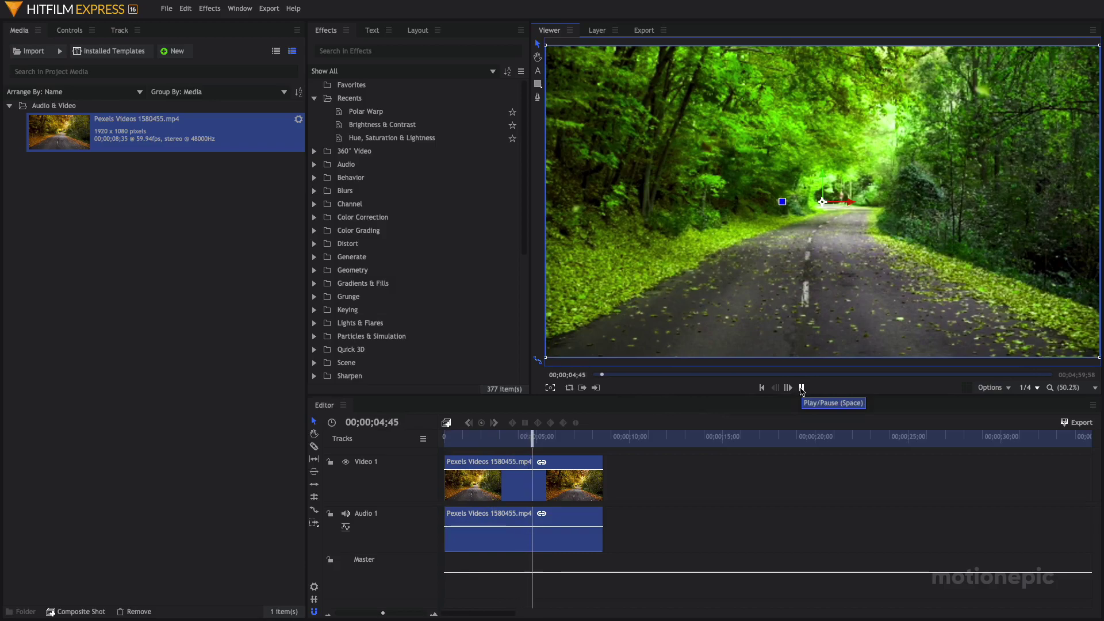
{"action": "left_click", "coordinate": [800, 388]}
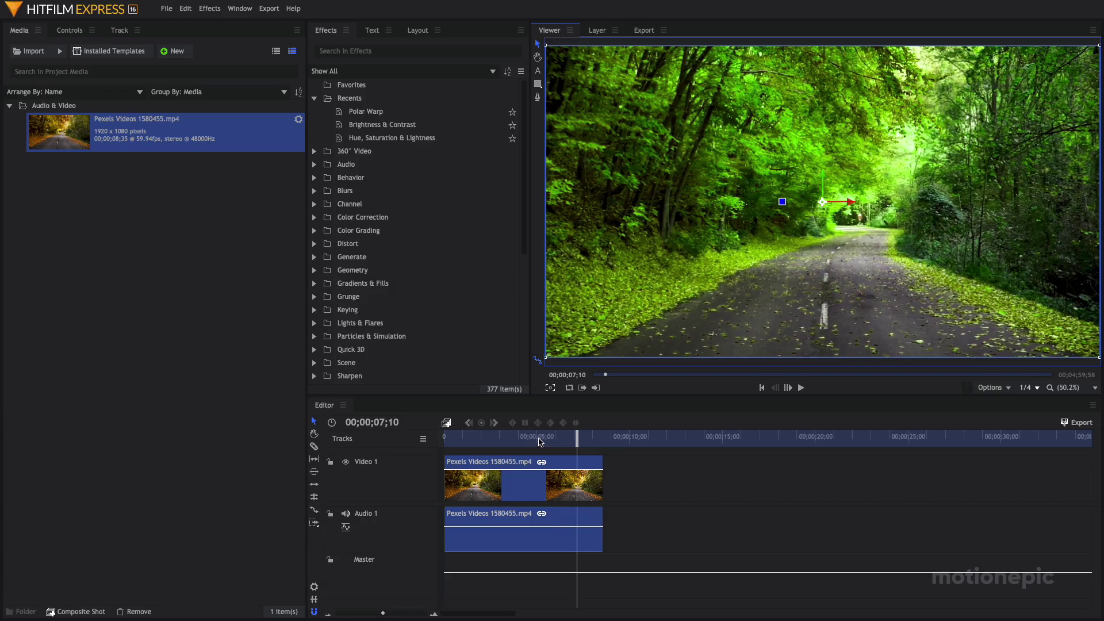
{"action": "left_click_drag", "start_coordinate": [575, 438], "coordinate": [443, 442]}
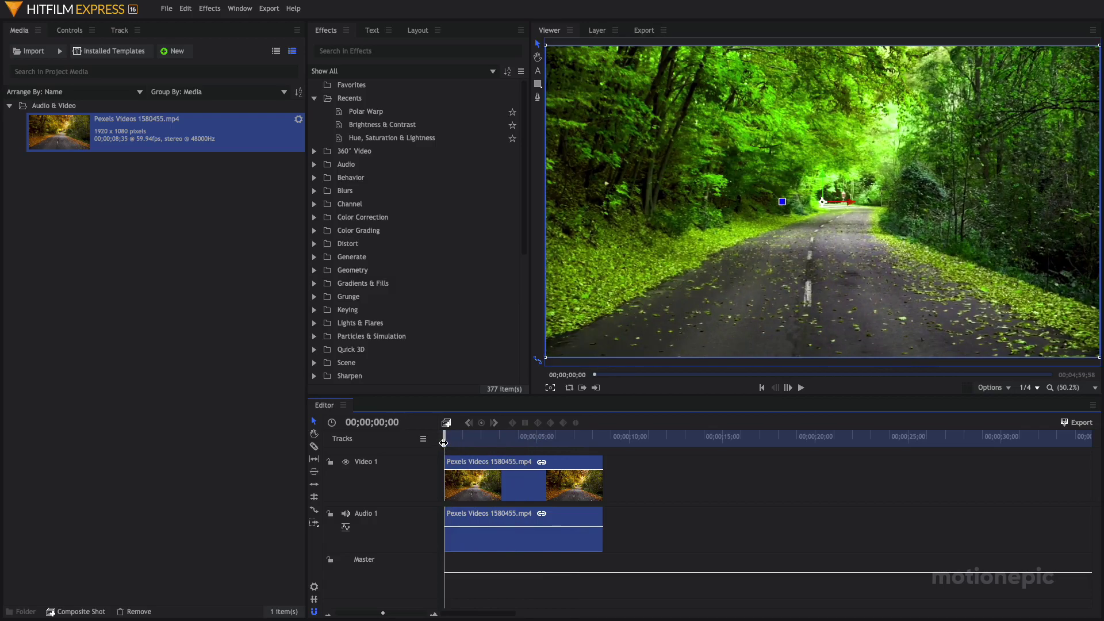
Make a pre-render of Pexels Videos 1580455.mp4 from its media item menu.
{"action": "right_click", "coordinate": [181, 144]}
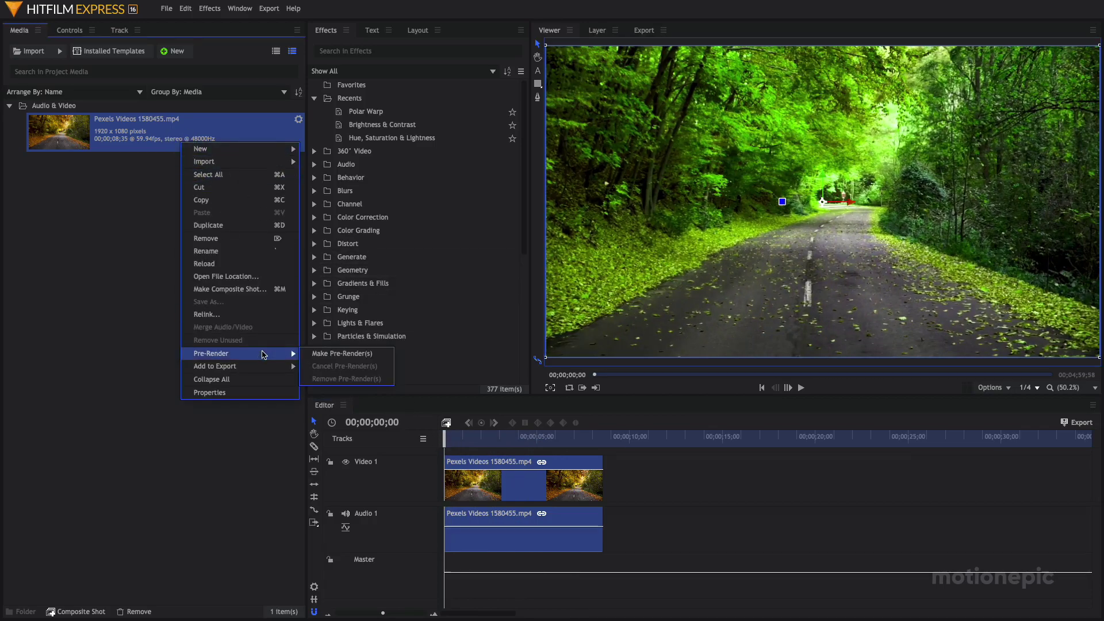
{"action": "mouse_move", "coordinate": [240, 353]}
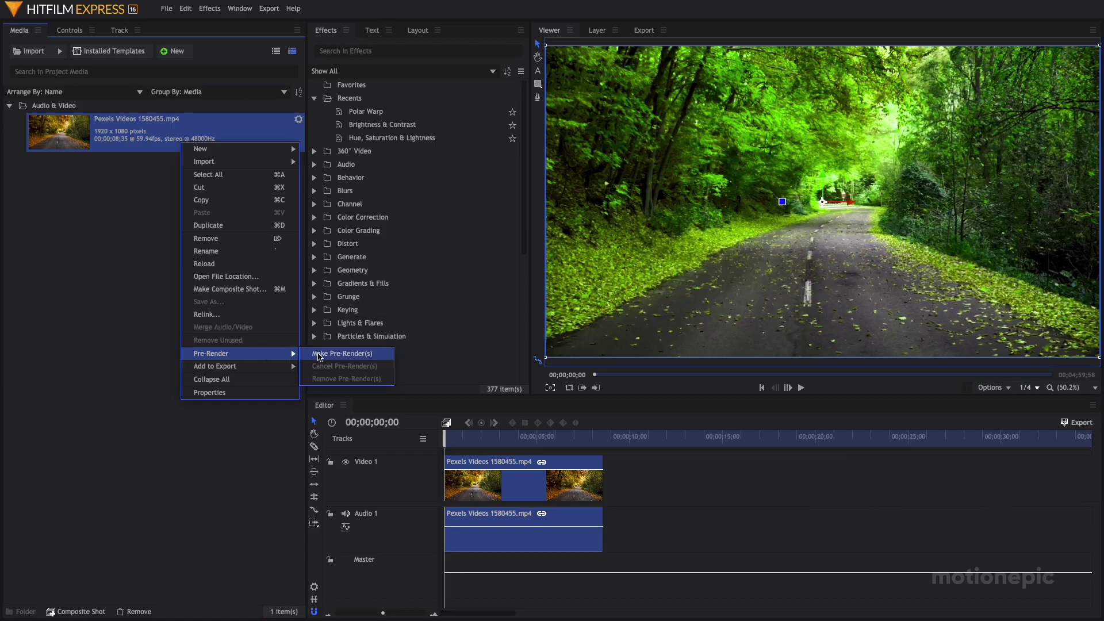
{"action": "left_click", "coordinate": [318, 355]}
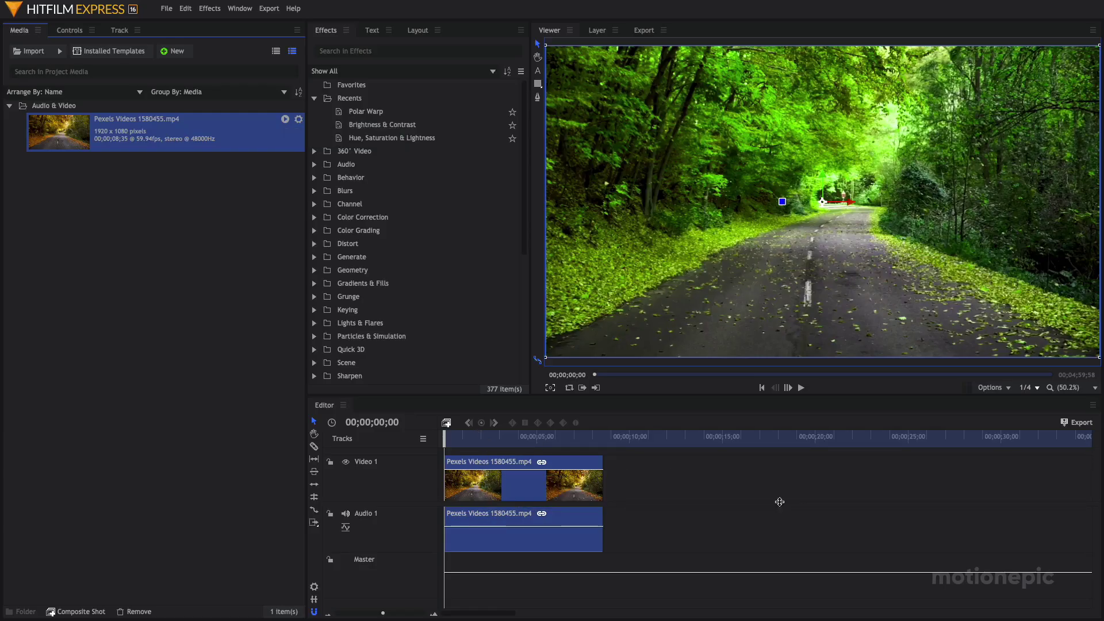
Play the pre-rendered clip at Full Viewer resolution, stopping and scrubbing near five seconds.
{"action": "left_click", "coordinate": [1030, 387]}
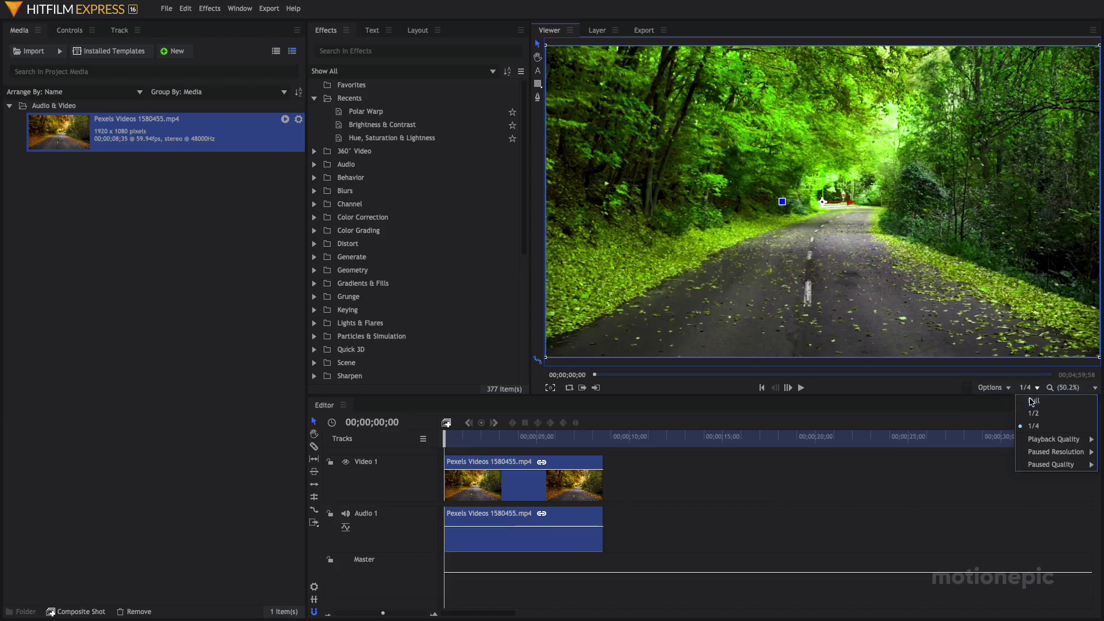
{"action": "left_click", "coordinate": [1047, 400]}
{"action": "mouse_move", "coordinate": [446, 442]}
{"action": "left_mouse_down"}
{"action": "mouse_move", "coordinate": [500, 449]}
{"action": "mouse_move", "coordinate": [445, 444]}
{"action": "left_mouse_up"}
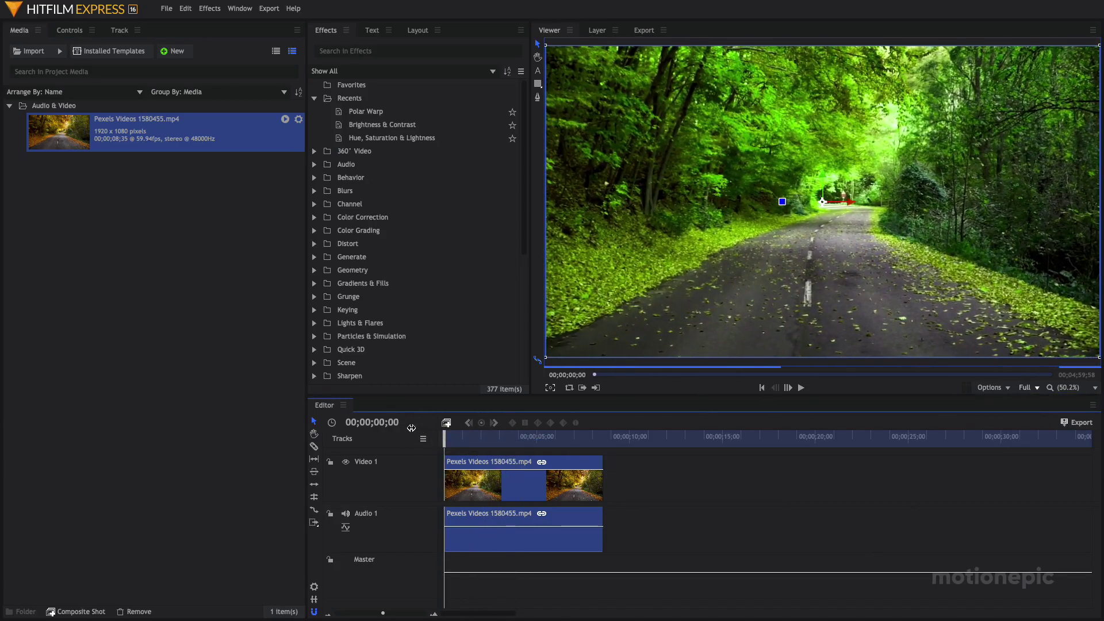
{"action": "key", "text": "space"}
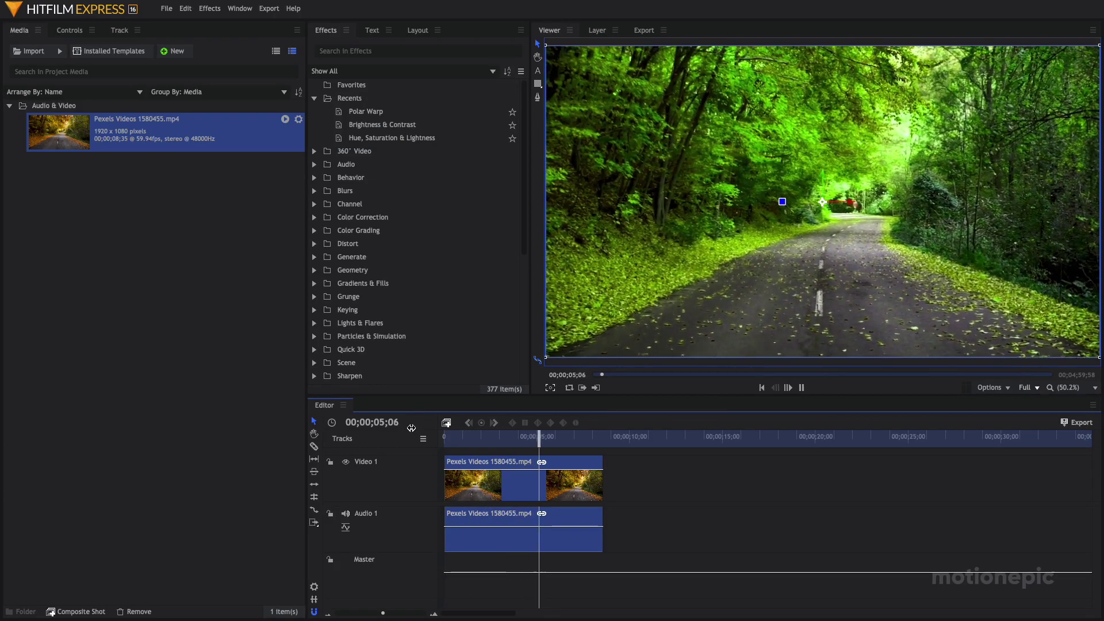
{"action": "left_click", "coordinate": [547, 438]}
{"action": "mouse_move", "coordinate": [547, 439]}
{"action": "left_mouse_down"}
{"action": "mouse_move", "coordinate": [512, 439]}
{"action": "mouse_move", "coordinate": [537, 438]}
{"action": "left_mouse_up"}
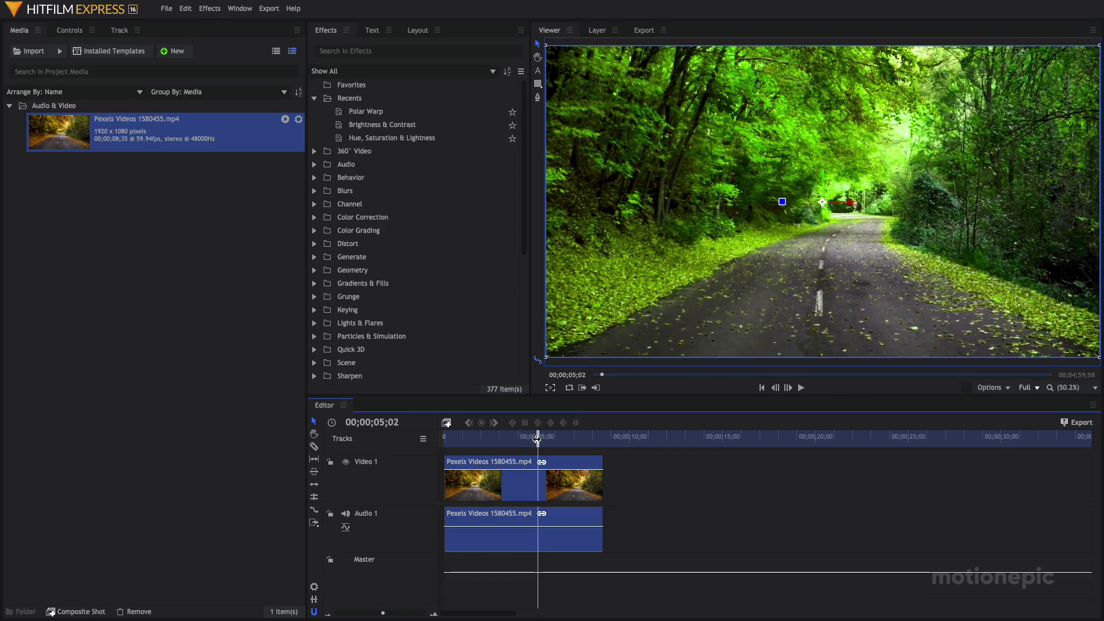
Scrub the playhead back to about 3.7 seconds and zoom the timeline out.
{"action": "left_click_drag", "start_coordinate": [537, 438], "coordinate": [526, 440]}
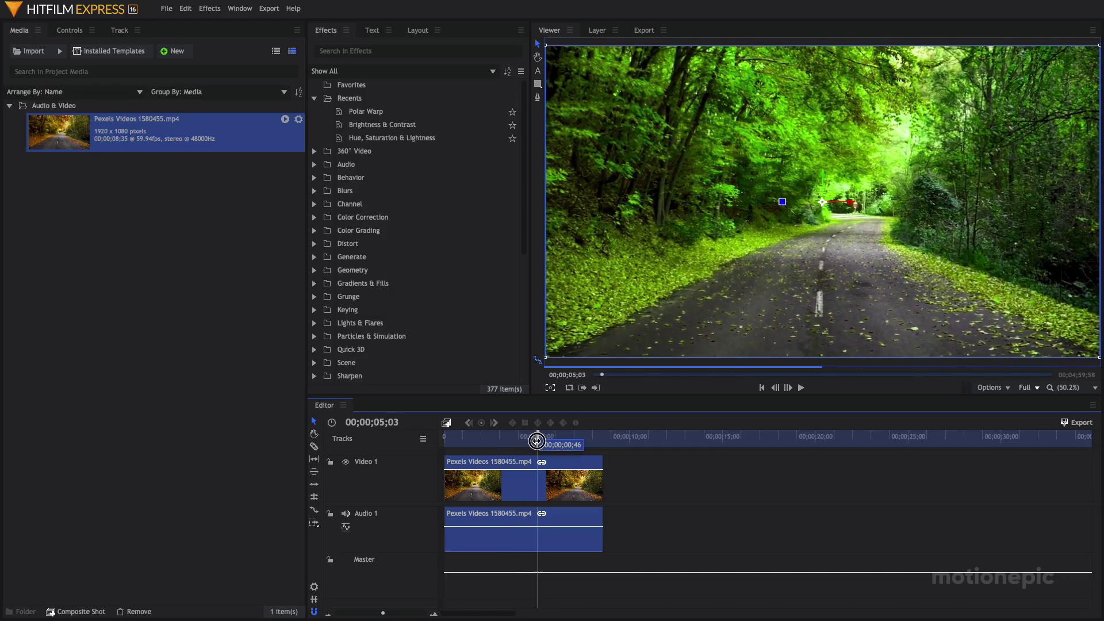
{"action": "mouse_move", "coordinate": [526, 441]}
{"action": "left_mouse_down"}
{"action": "mouse_move", "coordinate": [504, 435]}
{"action": "mouse_move", "coordinate": [525, 440]}
{"action": "mouse_move", "coordinate": [513, 441]}
{"action": "left_mouse_up"}
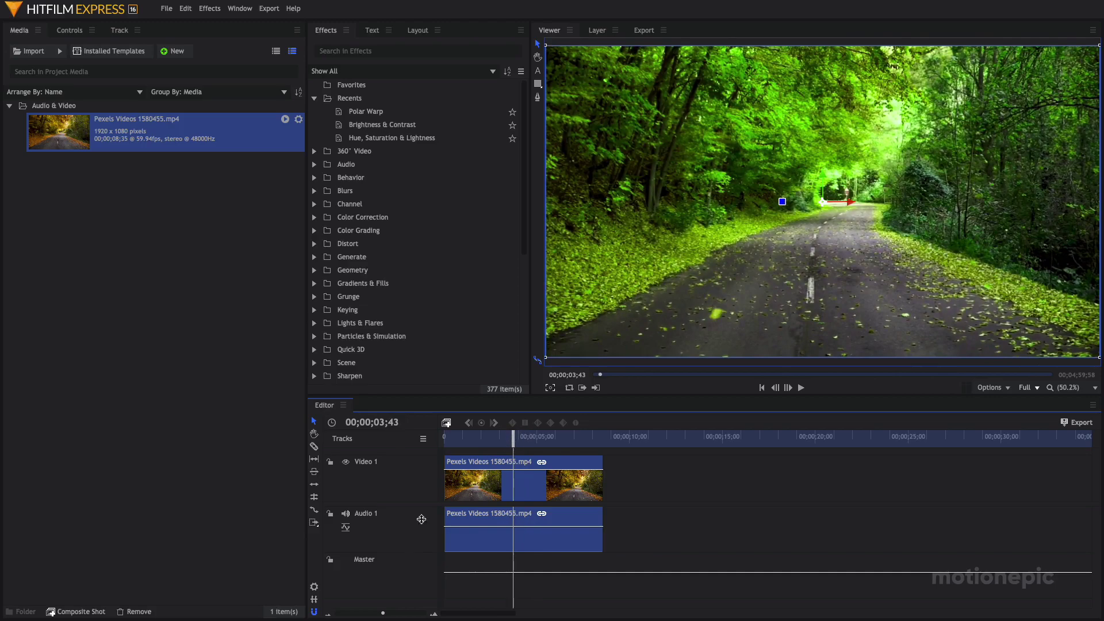
{"action": "left_click_drag", "start_coordinate": [382, 613], "coordinate": [376, 615]}
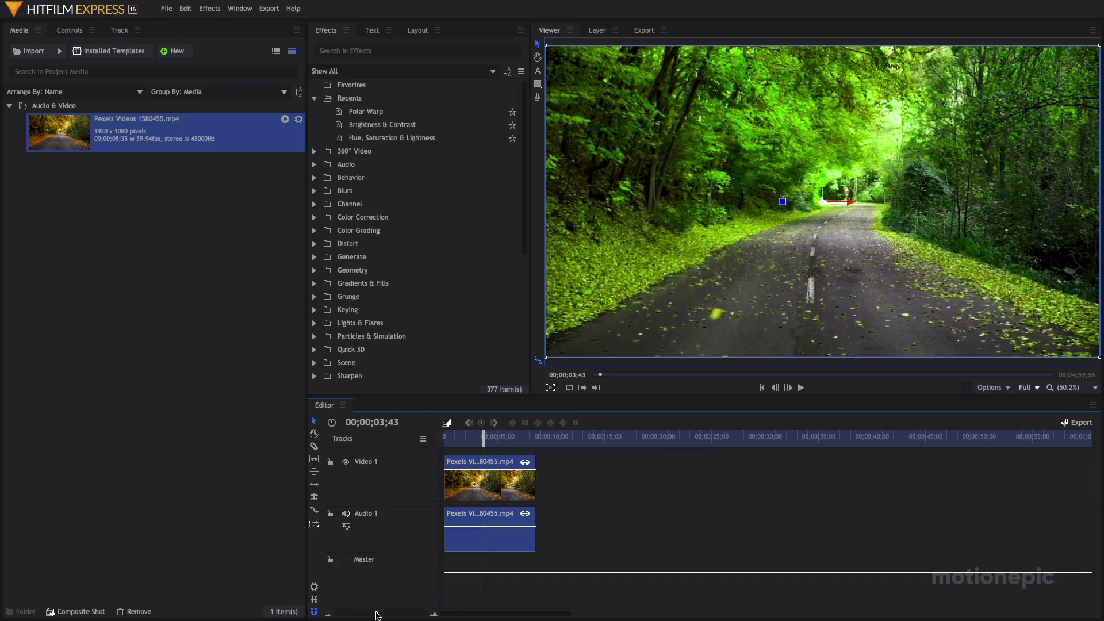